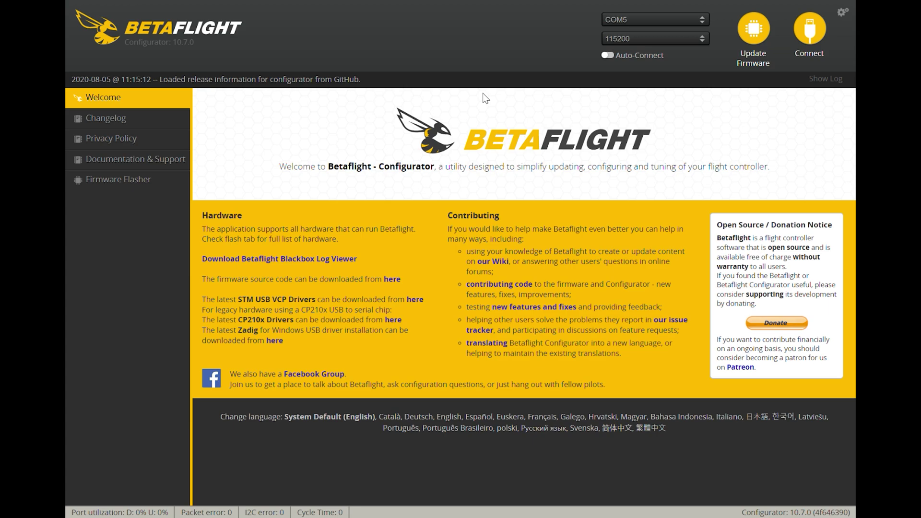
- Connect to the flight controller on COM5 at 115200 baud and review its serial port assignments
{"action": "left_click", "coordinate": [811, 42]}
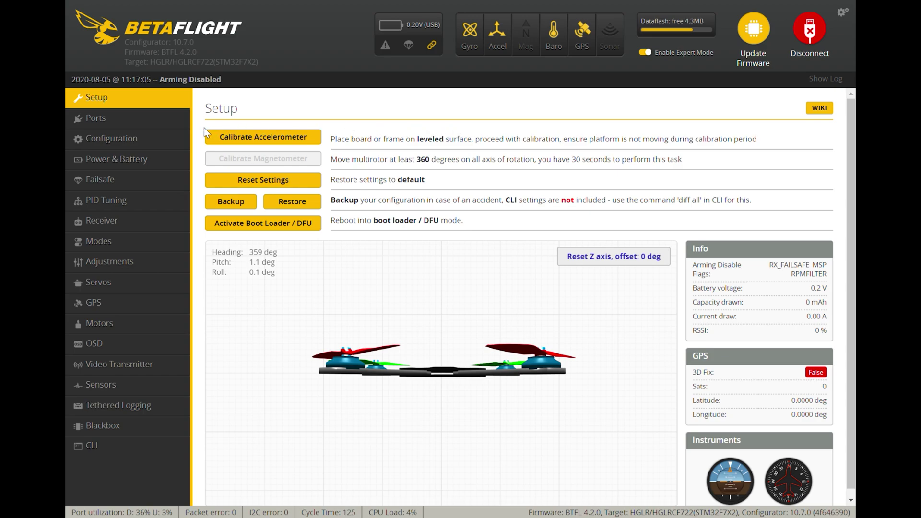
{"action": "left_click", "coordinate": [128, 128]}
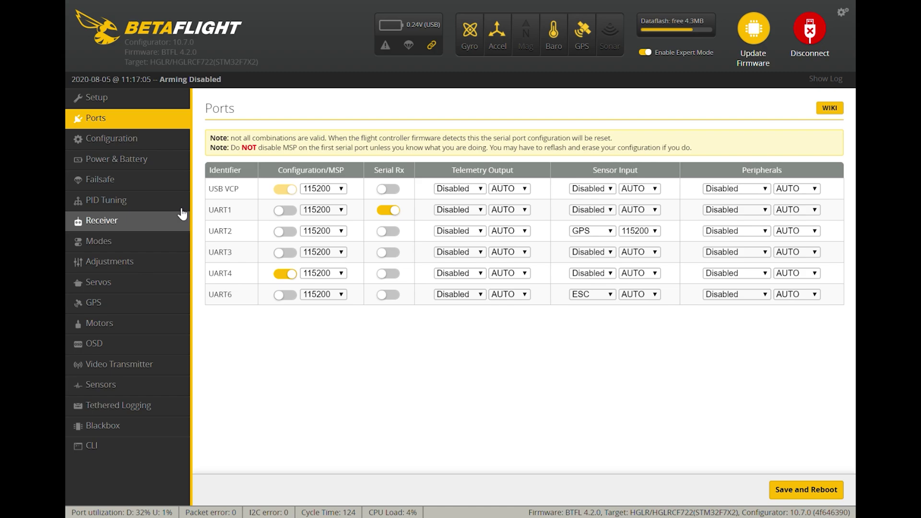
- Review the general configuration, including the receiver, other features and GPS settings
{"action": "left_click", "coordinate": [144, 143]}
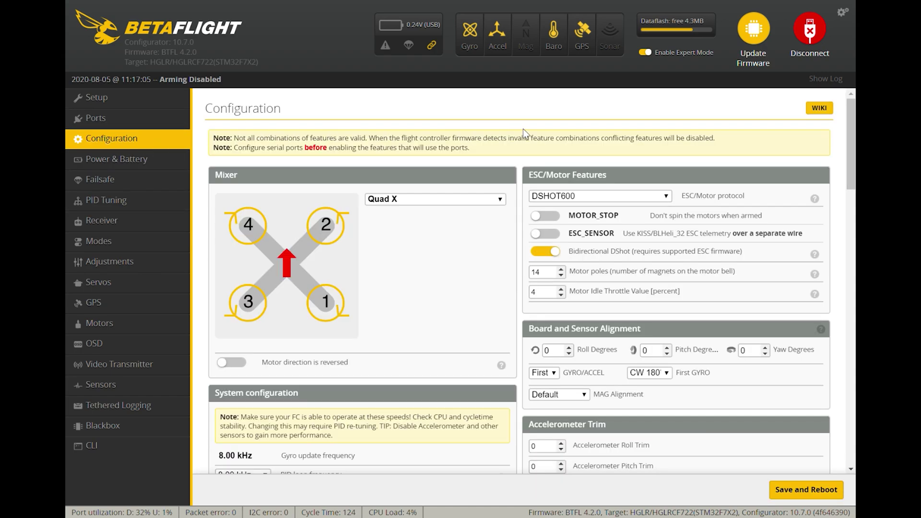
{"action": "scroll", "coordinate": [657, 161], "scroll_direction": "down", "scroll_amount": 10}
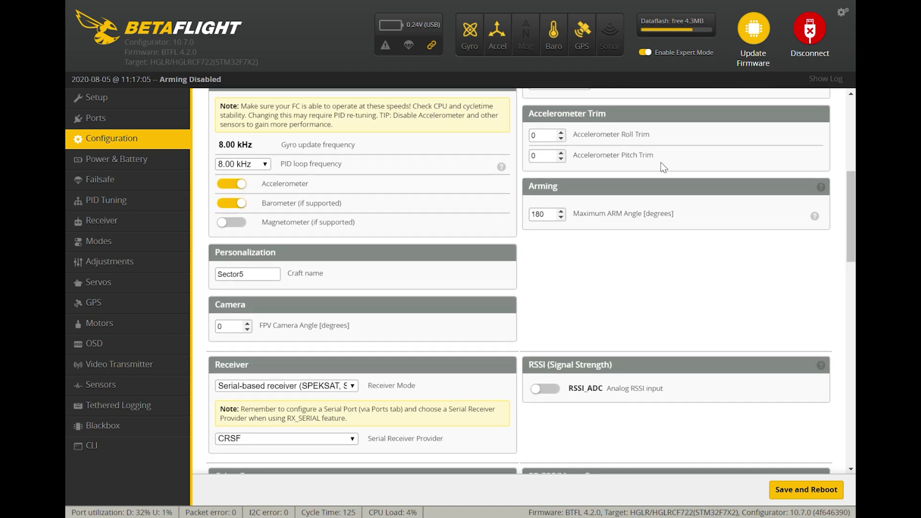
{"action": "scroll", "coordinate": [660, 162], "scroll_direction": "down", "scroll_amount": 1}
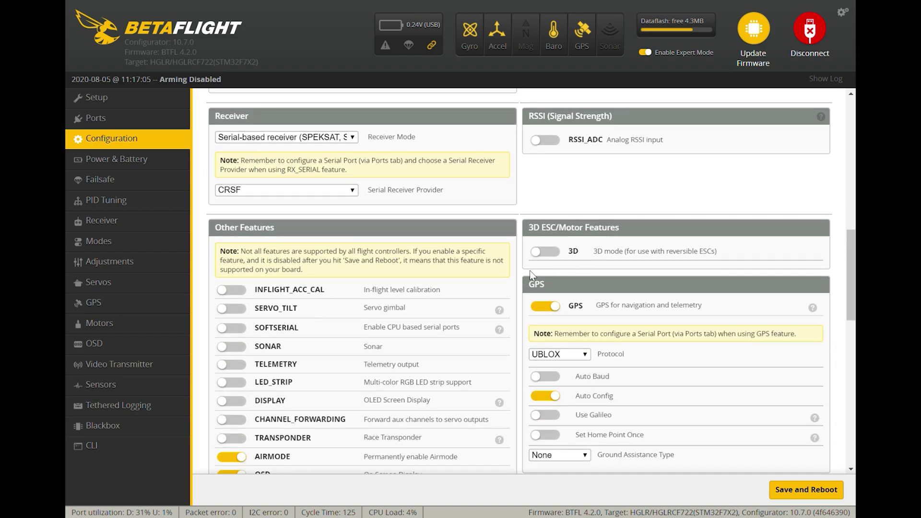
{"action": "left_click_drag", "start_coordinate": [504, 469], "coordinate": [509, 273]}
{"action": "left_click", "coordinate": [515, 274]}
{"action": "scroll", "coordinate": [727, 300], "scroll_direction": "down", "scroll_amount": 3}
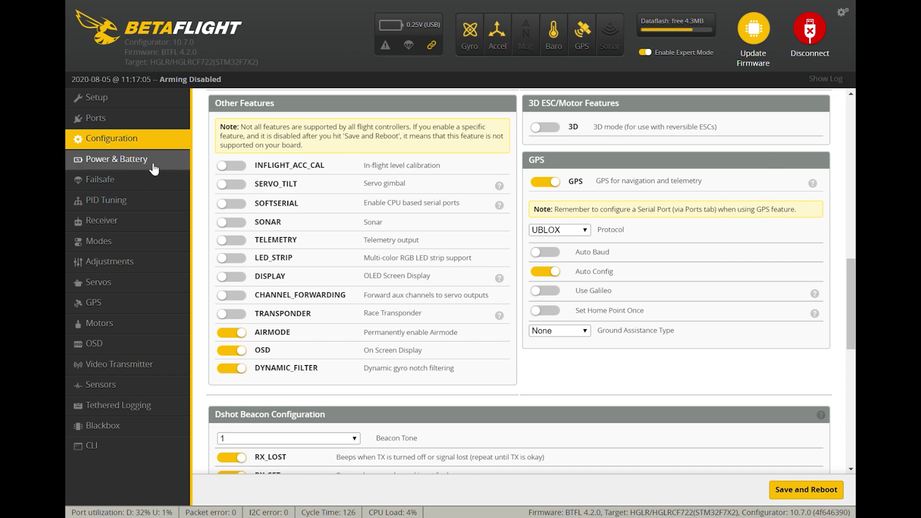
- Set the Stage 2 failsafe procedure to GPS Rescue, review its parameters, and save the failsafe settings with a reboot
{"action": "left_click", "coordinate": [110, 182]}
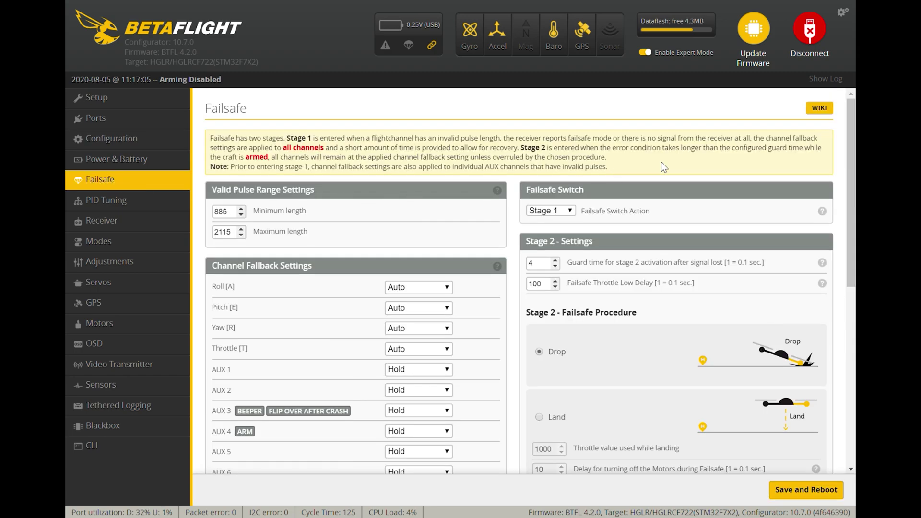
{"action": "scroll", "coordinate": [661, 162], "scroll_direction": "down", "scroll_amount": 3}
{"action": "scroll", "coordinate": [661, 163], "scroll_direction": "down", "scroll_amount": 2}
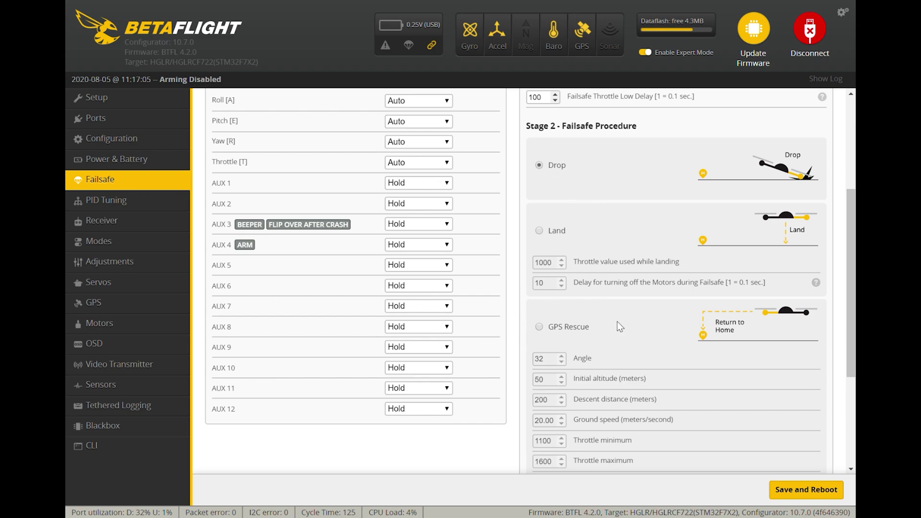
{"action": "left_click", "coordinate": [541, 326]}
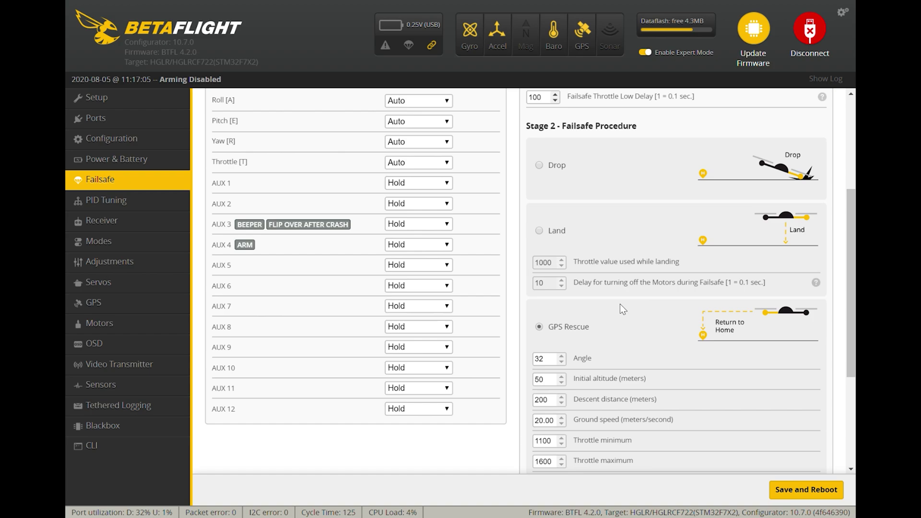
{"action": "scroll", "coordinate": [613, 390], "scroll_direction": "down", "scroll_amount": 4}
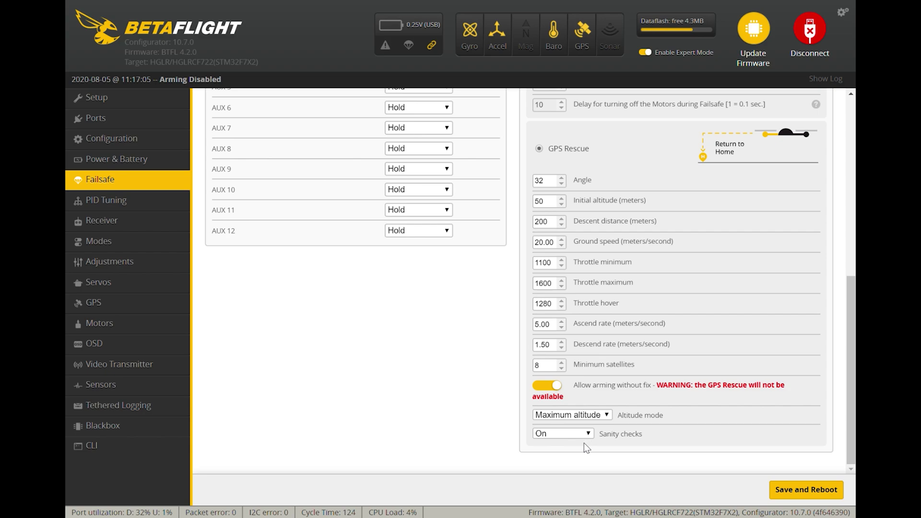
{"action": "left_click", "coordinate": [569, 465]}
{"action": "left_click", "coordinate": [805, 490]}
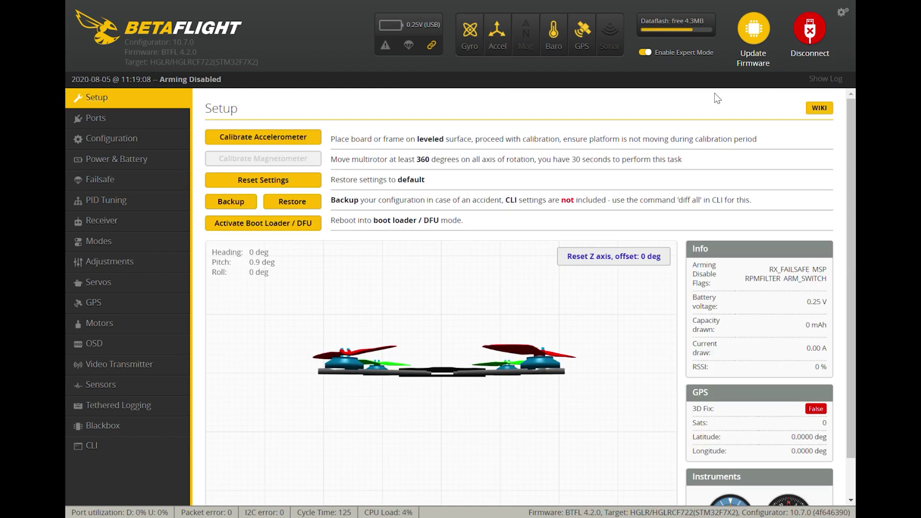
- Look through the whole list of modes down to Launch Control, checking which switch ranges are assigned
{"action": "left_click", "coordinate": [140, 245]}
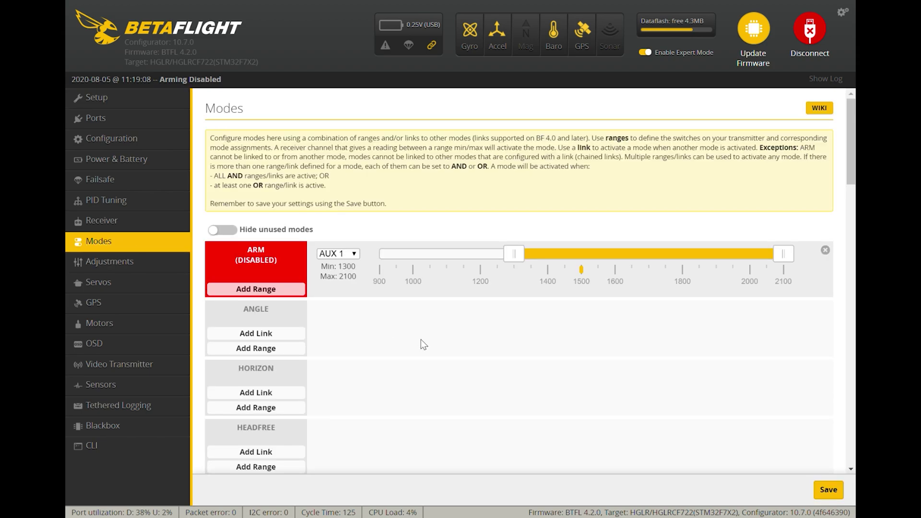
{"action": "scroll", "coordinate": [421, 338], "scroll_direction": "down", "scroll_amount": 5}
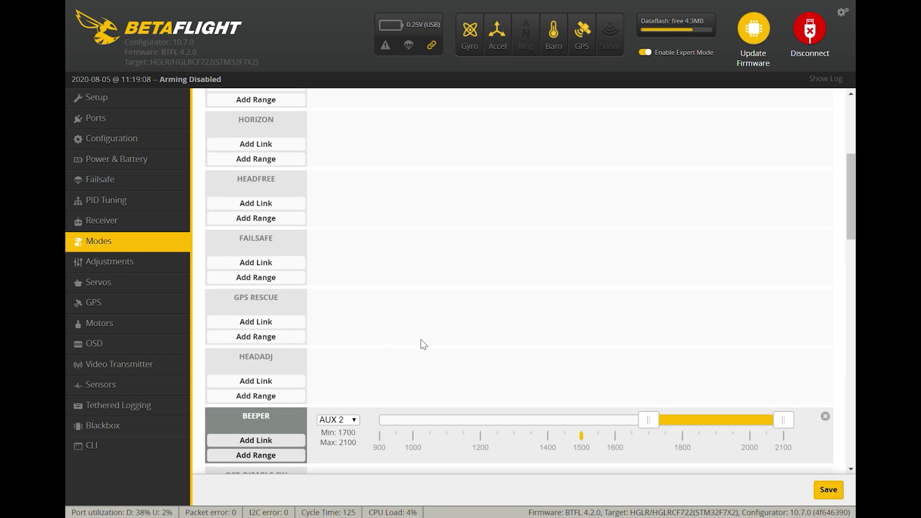
{"action": "scroll", "coordinate": [421, 339], "scroll_direction": "down", "scroll_amount": 6}
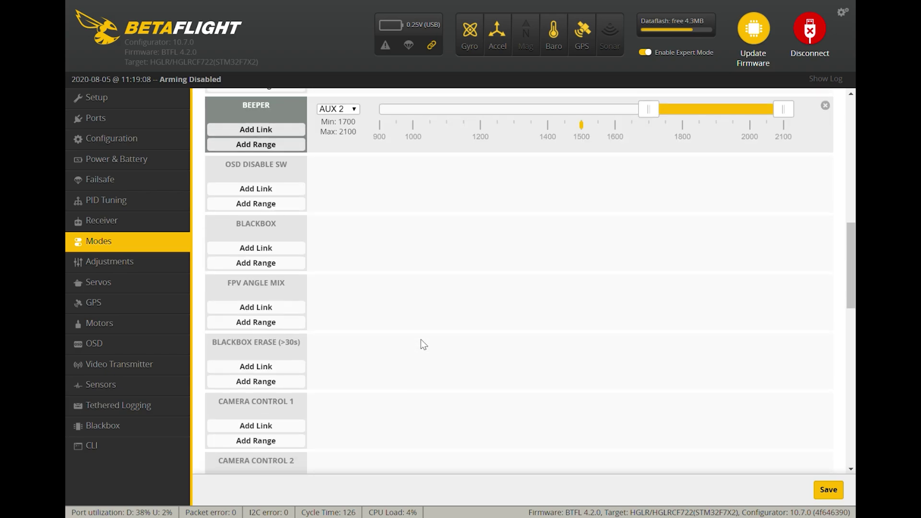
{"action": "scroll", "coordinate": [422, 339], "scroll_direction": "down", "scroll_amount": 6}
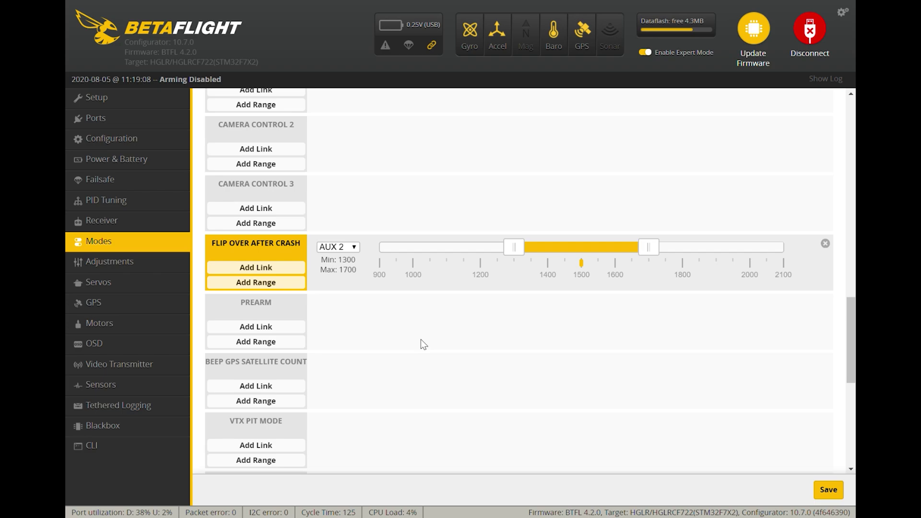
{"action": "scroll", "coordinate": [422, 339], "scroll_direction": "down", "scroll_amount": 3}
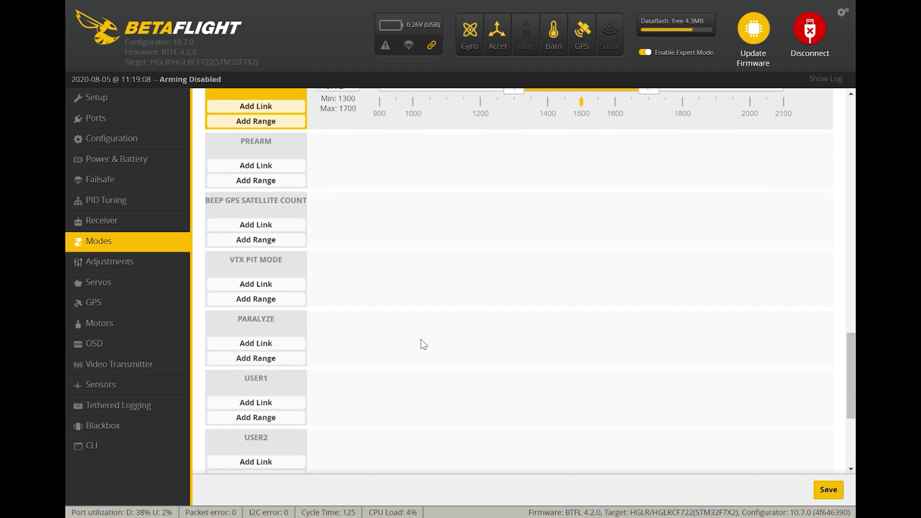
{"action": "scroll", "coordinate": [421, 340], "scroll_direction": "down", "scroll_amount": 4}
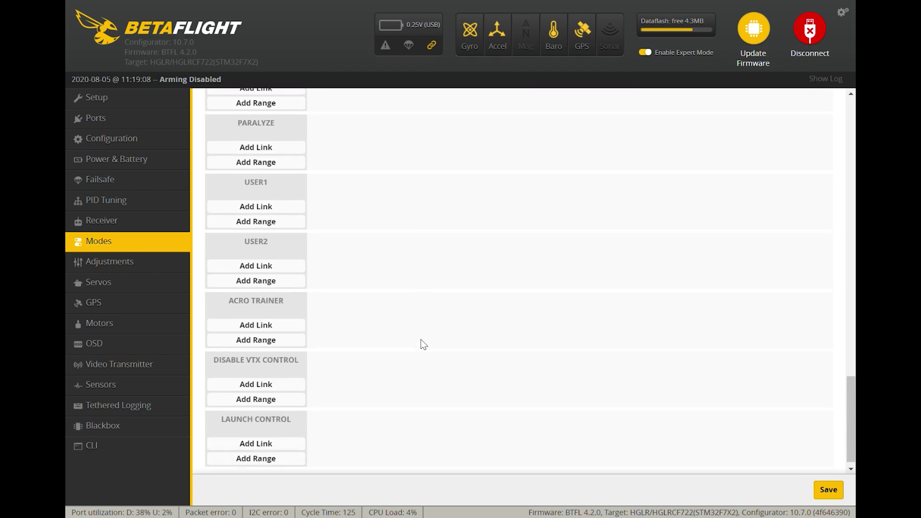
{"action": "scroll", "coordinate": [422, 339], "scroll_direction": "down", "scroll_amount": 1}
{"action": "scroll", "coordinate": [421, 340], "scroll_direction": "up", "scroll_amount": 7}
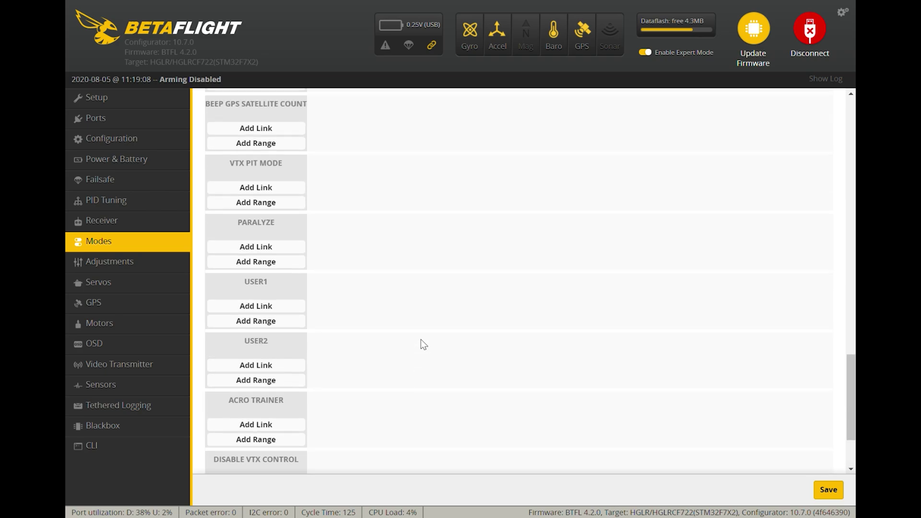
{"action": "scroll", "coordinate": [421, 340], "scroll_direction": "up", "scroll_amount": 5}
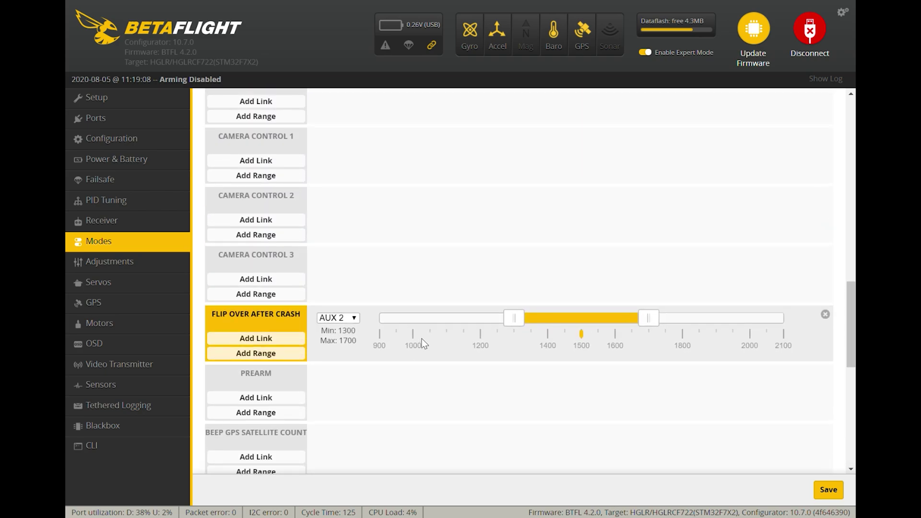
{"action": "scroll", "coordinate": [424, 344], "scroll_direction": "up", "scroll_amount": 5}
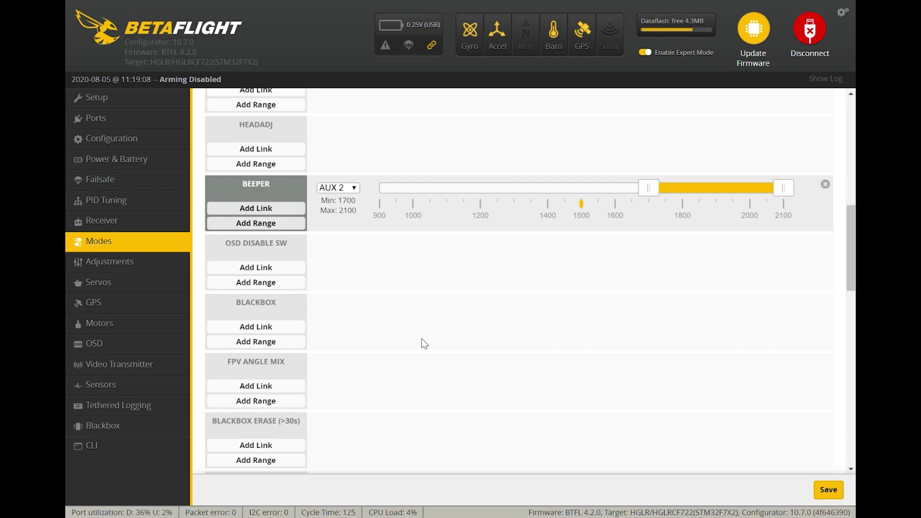
- Add a GPS Rescue mode range on AUX 4 from 1700 to 2100 and save the modes
{"action": "scroll", "coordinate": [425, 344], "scroll_direction": "up", "scroll_amount": 1}
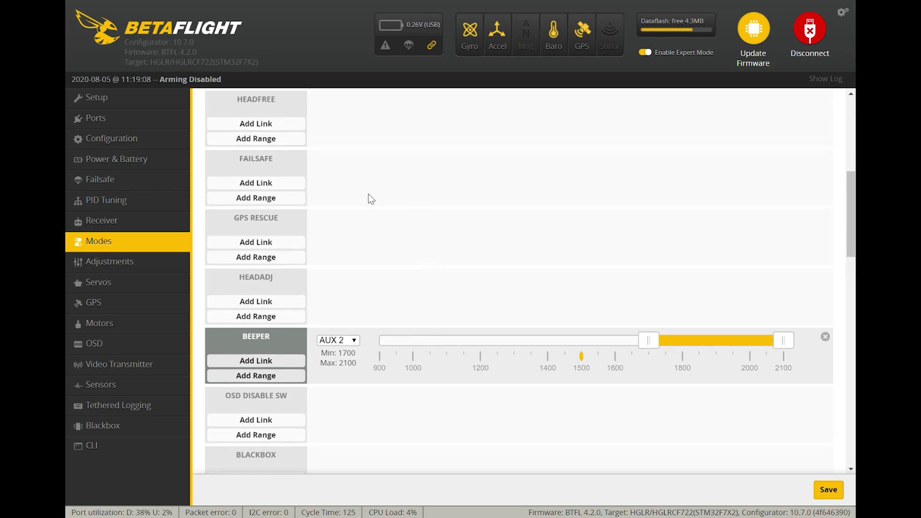
{"action": "scroll", "coordinate": [371, 199], "scroll_direction": "up", "scroll_amount": 1}
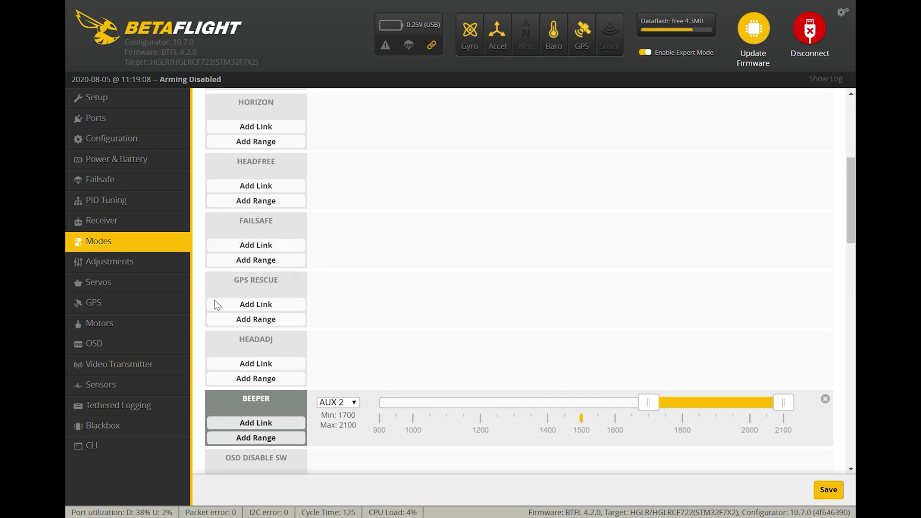
{"action": "left_click", "coordinate": [286, 321]}
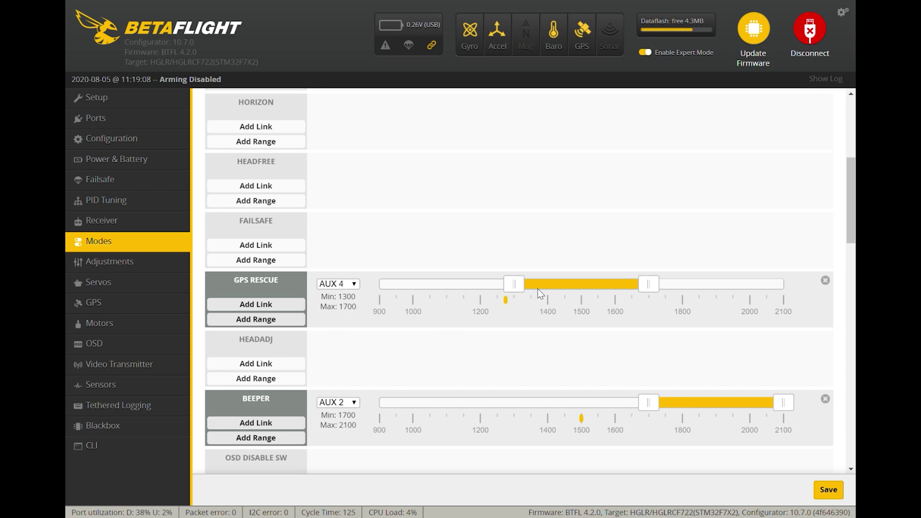
{"action": "left_click_drag", "start_coordinate": [539, 290], "coordinate": [673, 291]}
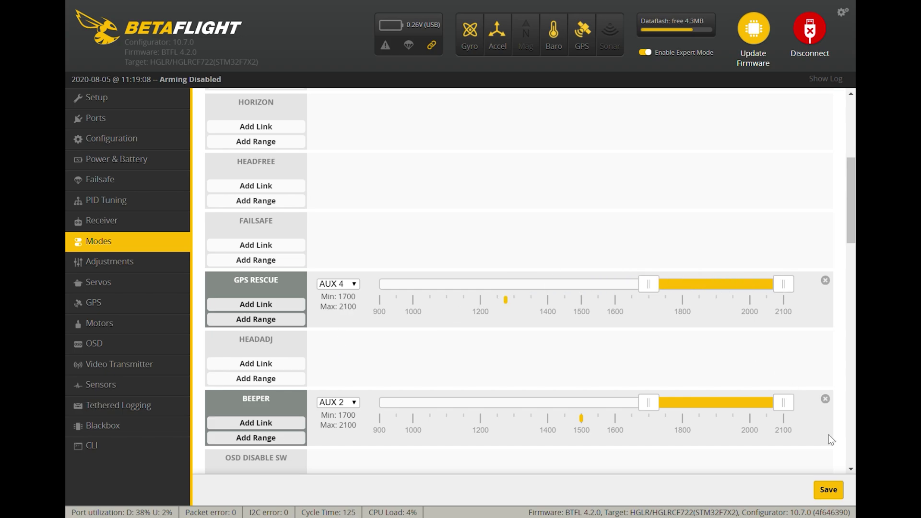
{"action": "left_click", "coordinate": [836, 496]}
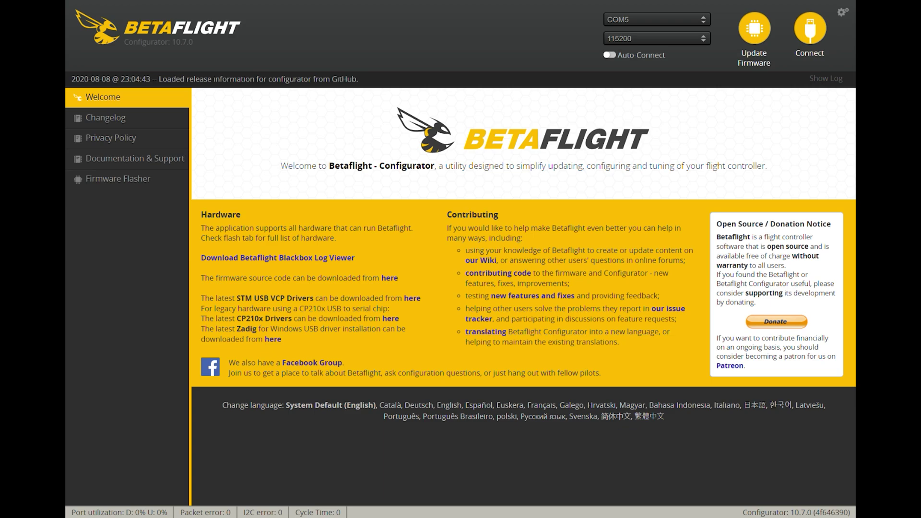
- Reconnect to the flight controller on COM5 and check the saved GPS Rescue mode range
{"action": "left_click", "coordinate": [810, 29]}
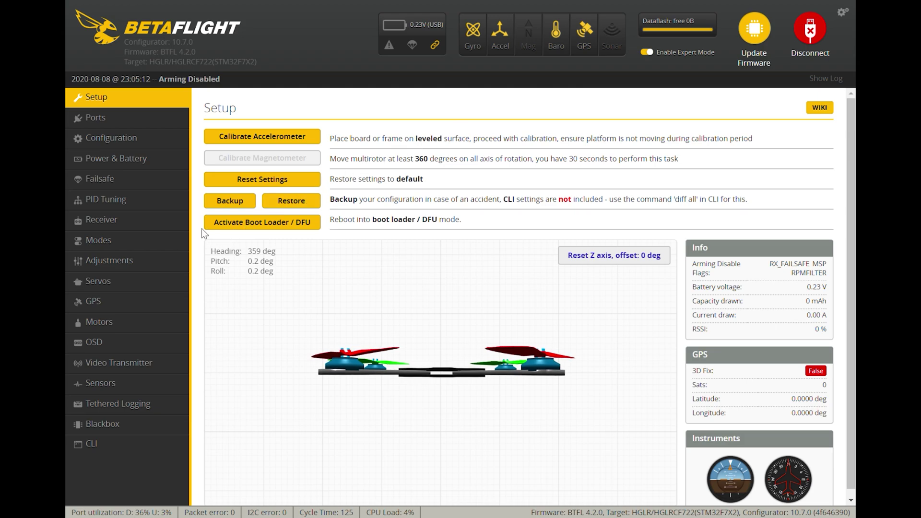
{"action": "left_click", "coordinate": [145, 240]}
{"action": "scroll", "coordinate": [390, 332], "scroll_direction": "down", "scroll_amount": 6}
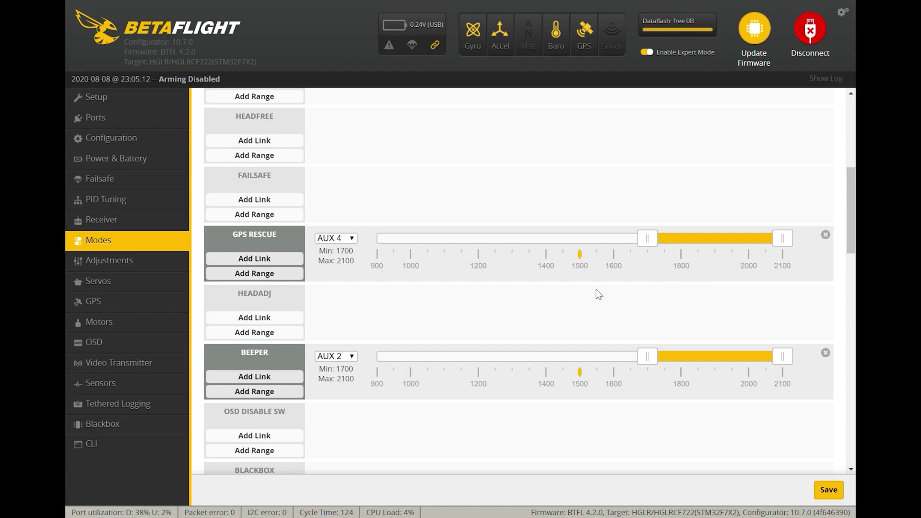
- Change the failsafe channel fallback of AUX 4 to Set with a value of 1900, and save with a reboot
{"action": "left_click", "coordinate": [120, 187]}
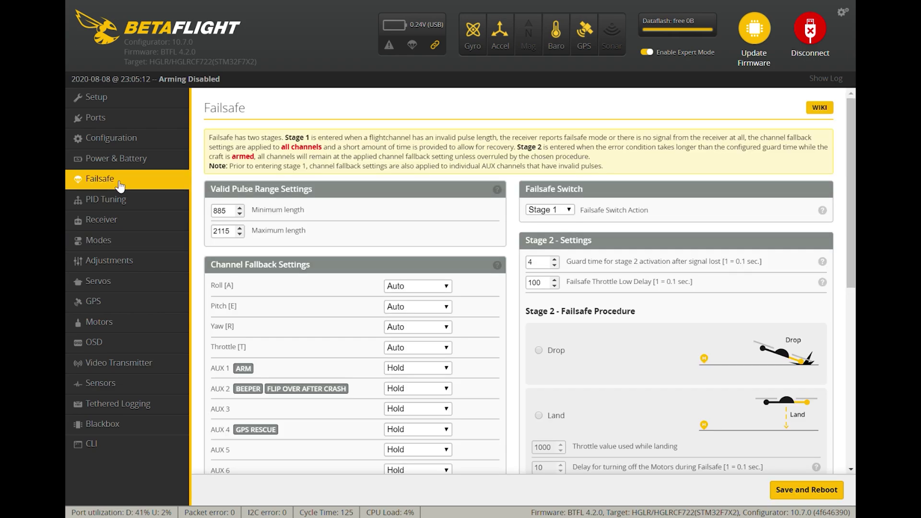
{"action": "scroll", "coordinate": [425, 181], "scroll_direction": "down", "scroll_amount": 3}
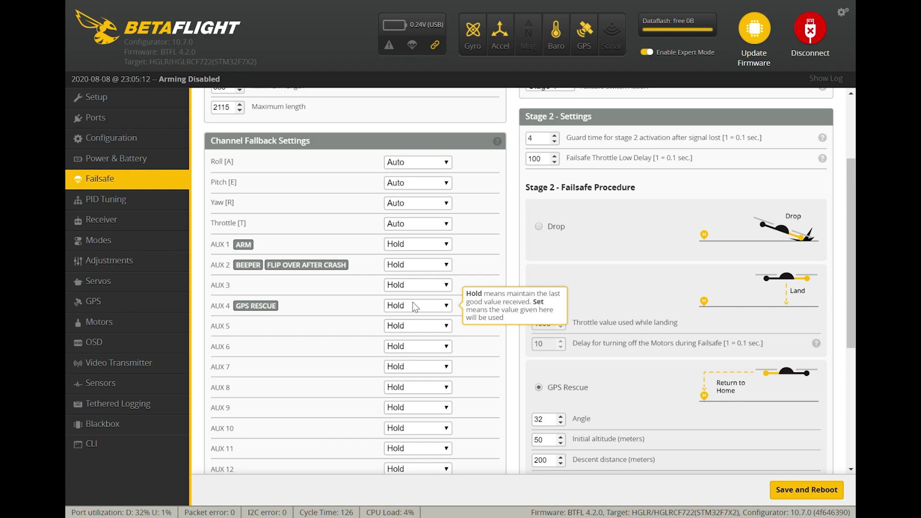
{"action": "left_click", "coordinate": [403, 330]}
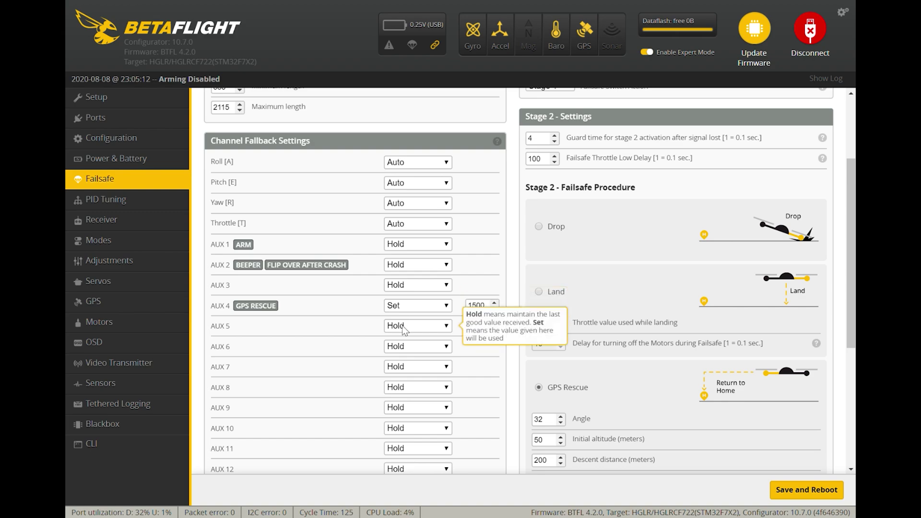
{"action": "double_click", "coordinate": [478, 309]}
{"action": "type", "text": "1900"}
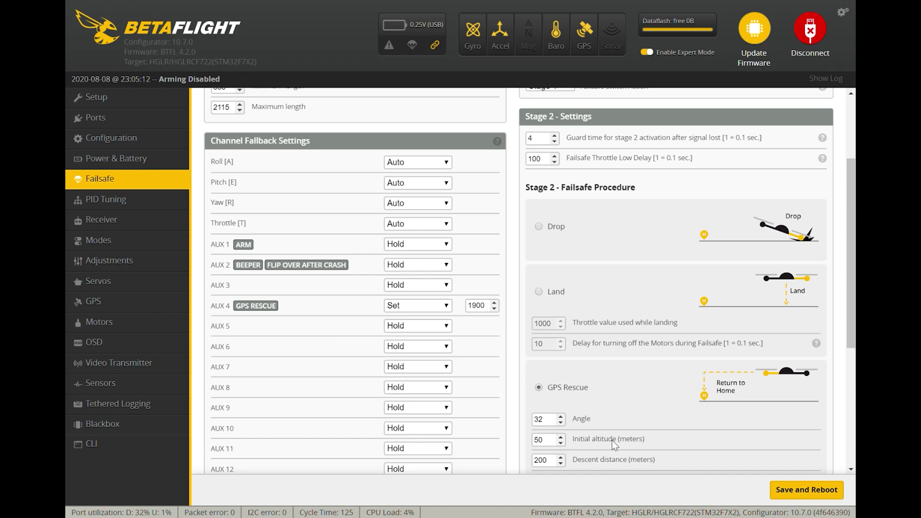
{"action": "left_click", "coordinate": [814, 493]}
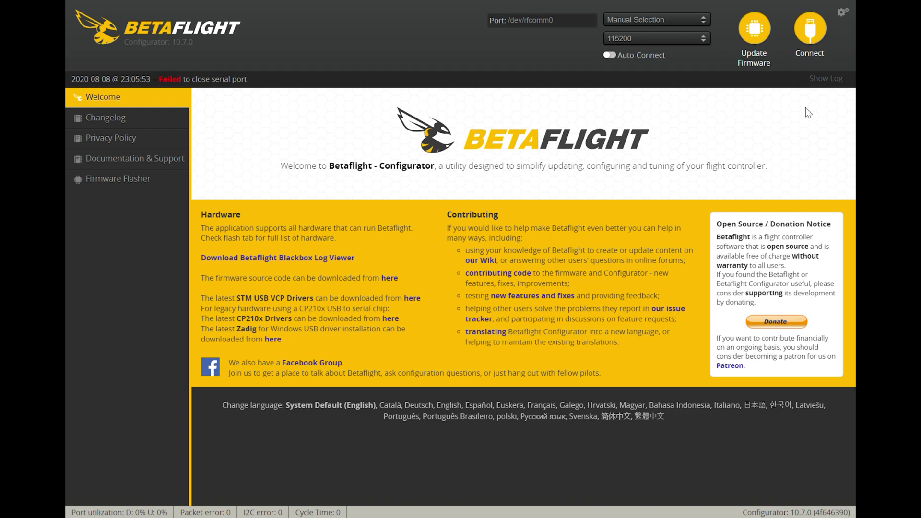